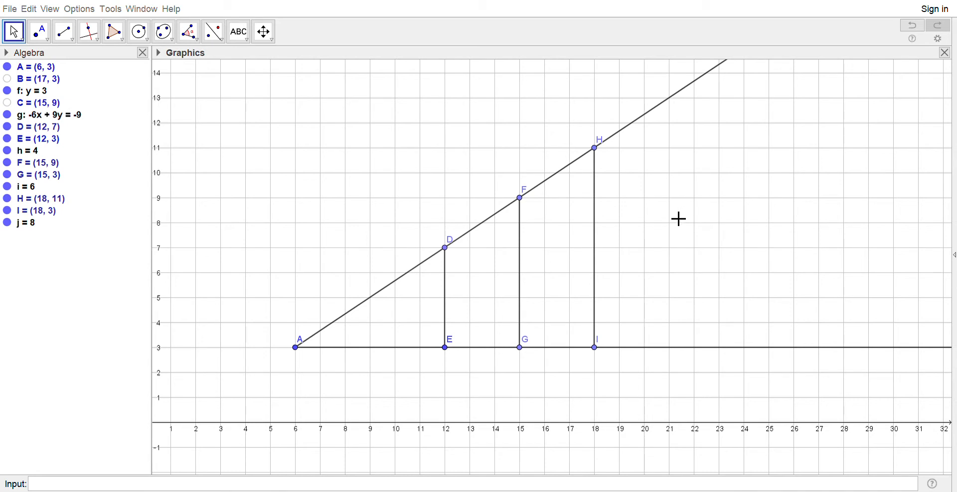
Draw a polygon triangle in the empty area below the x-axis with vertices at about (5.8, -6.4), (16.4, -10.9) and (12.5, -3.8)
drag(668, 220, 655, 158)
click(14, 31)
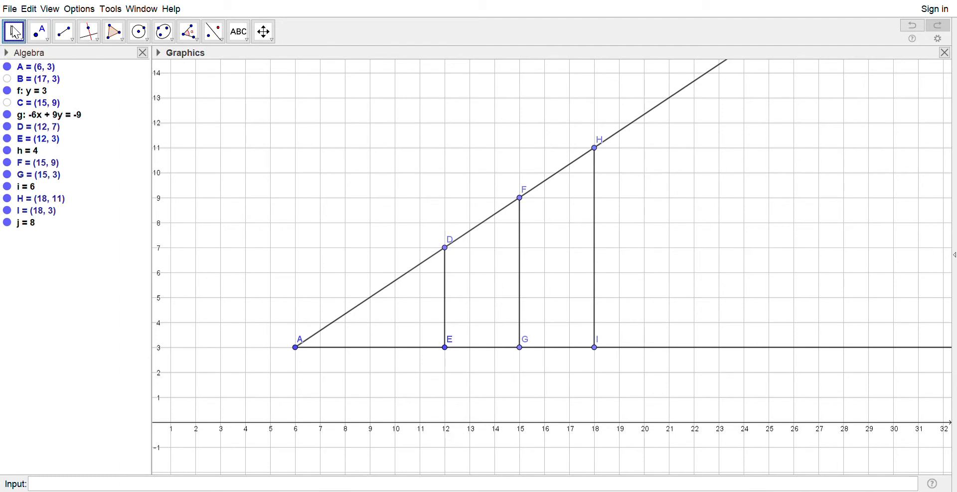
drag(314, 249, 265, 57)
drag(318, 348, 384, 188)
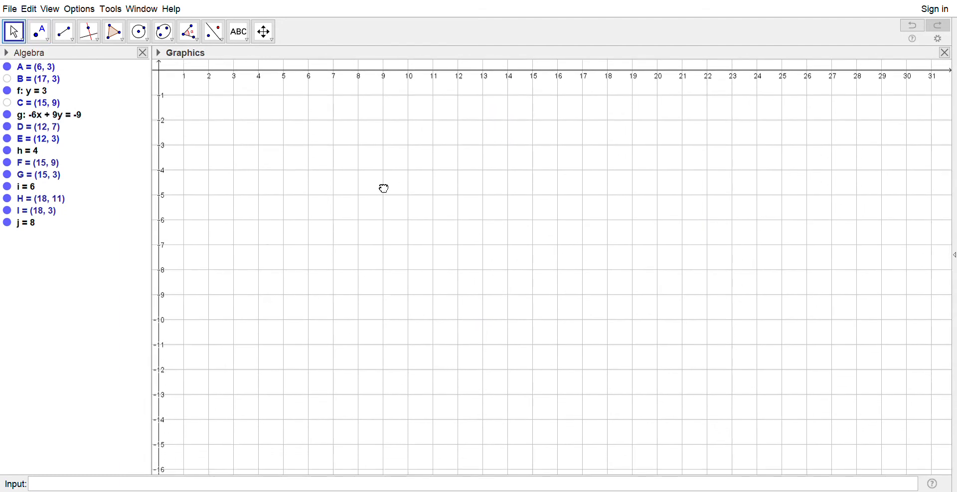
click(124, 42)
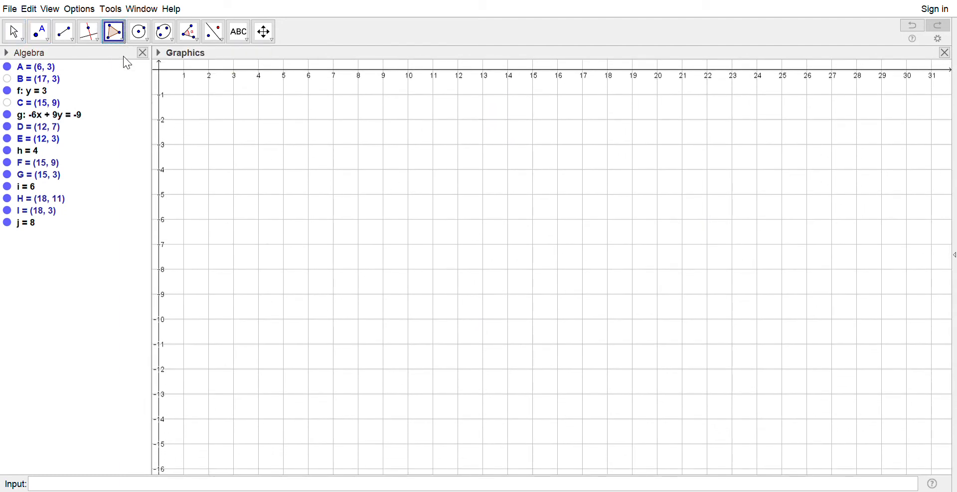
click(303, 229)
click(569, 343)
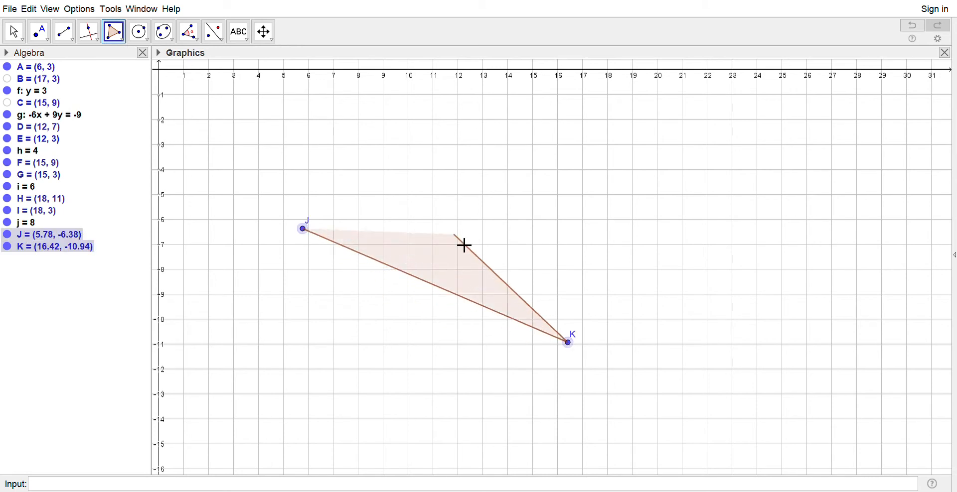
click(472, 165)
click(304, 229)
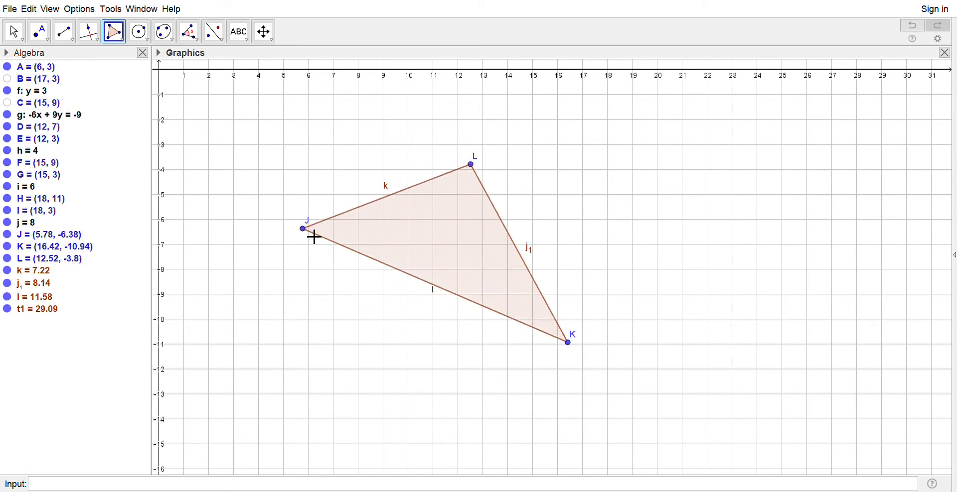
Draw a smaller triangle below the first one with vertices at about (6.1, -12.4), (10.3, -9.8) and (12.5, -15.1)
click(312, 379)
click(417, 315)
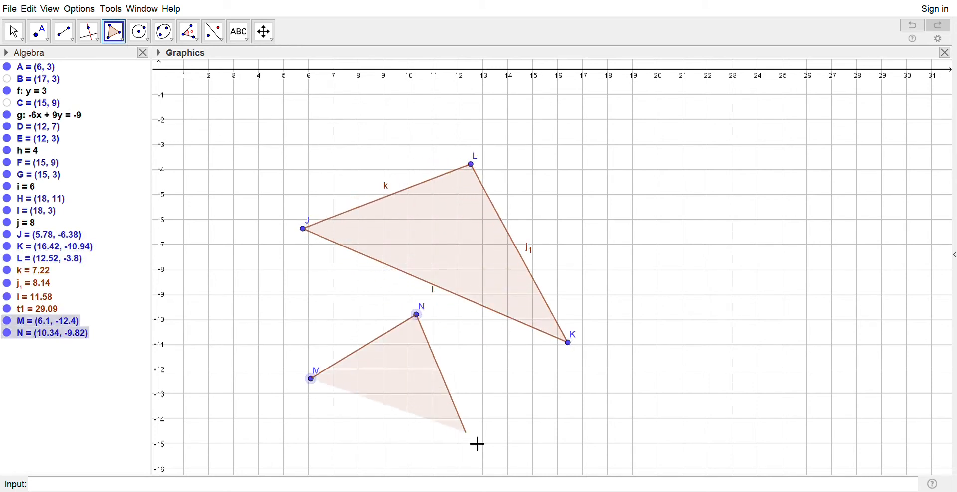
click(471, 448)
click(312, 380)
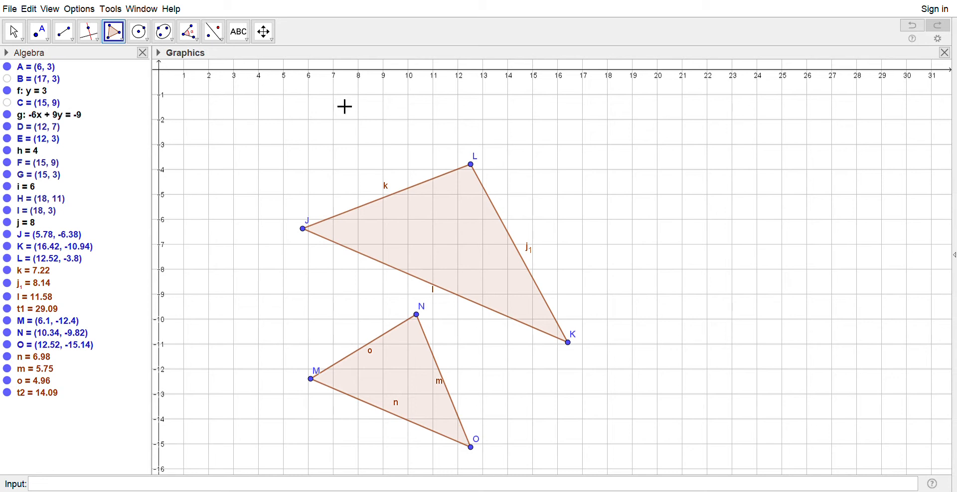
Delete the old angle construction above the x-axis by removing its vertex A and the leftover point E
click(265, 32)
drag(362, 180, 95, 250)
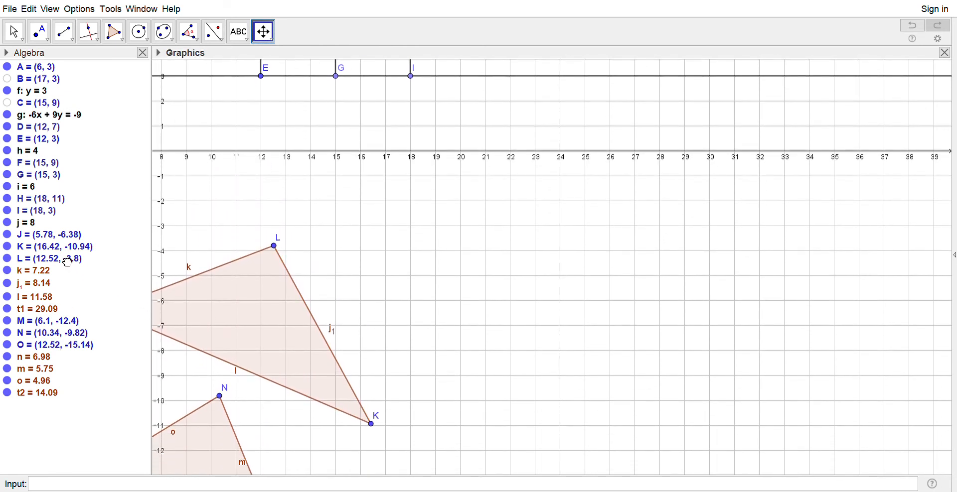
drag(412, 297, 316, 219)
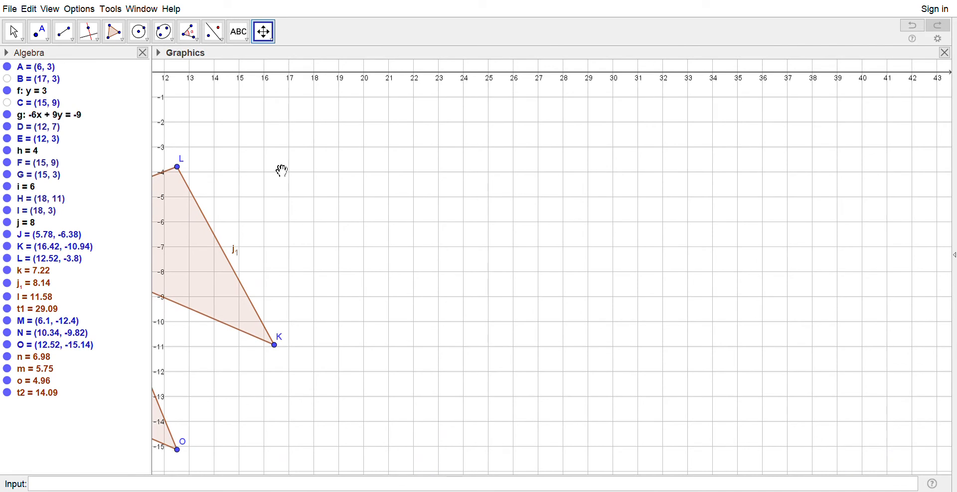
click(67, 38)
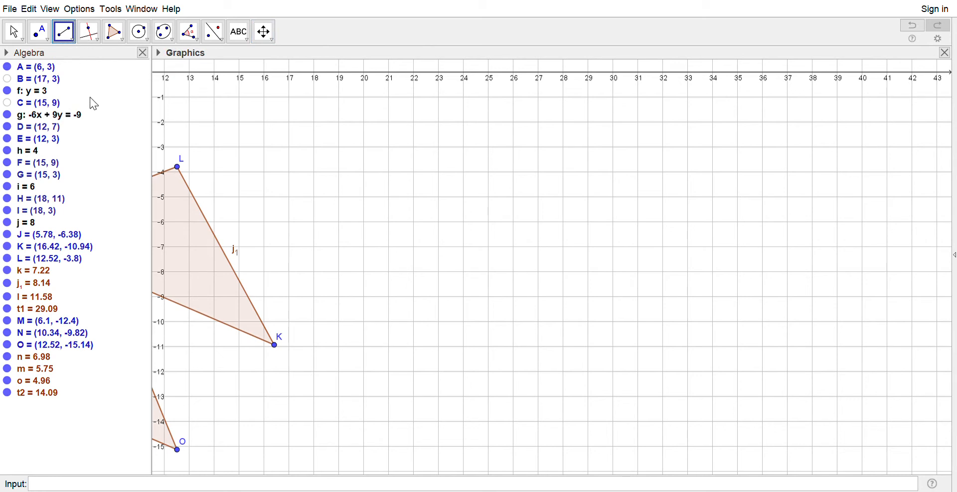
drag(421, 145, 704, 402)
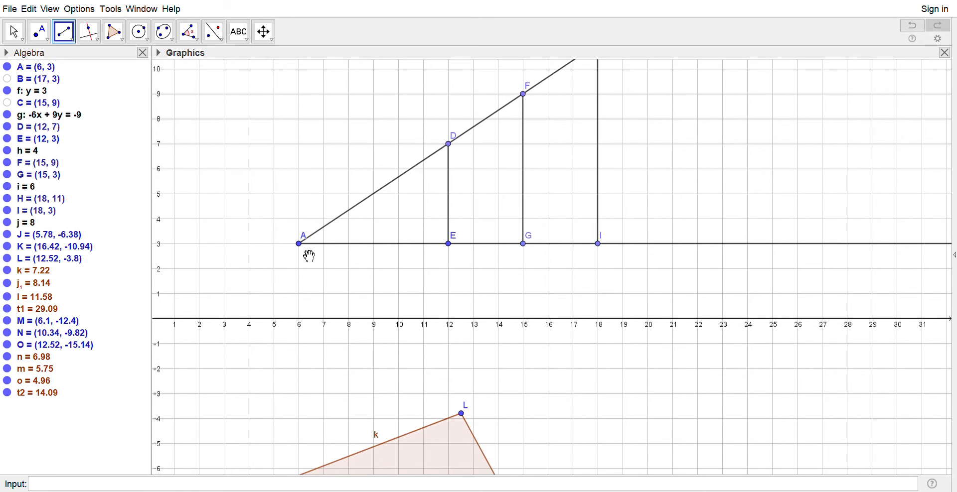
click(12, 31)
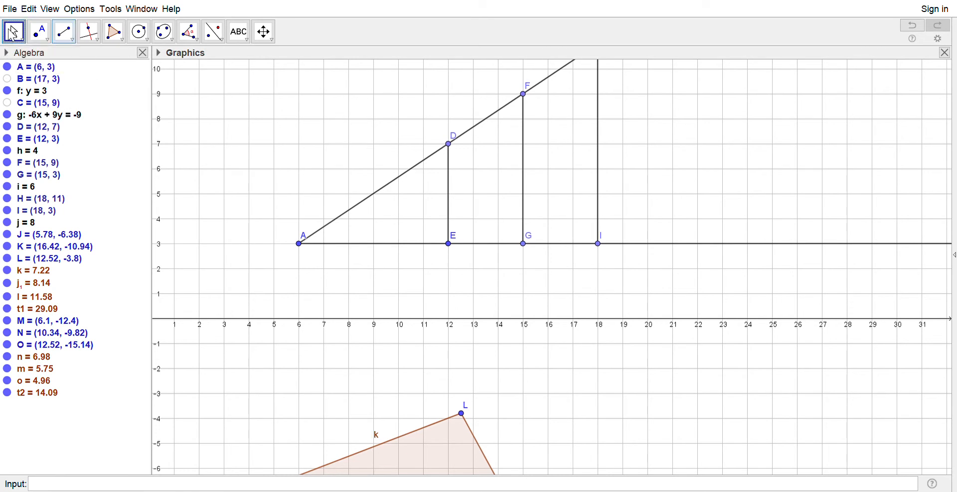
mouse_move(299, 243)
mouse_down()
mouse_move(587, 437)
mouse_move(551, 486)
mouse_move(508, 402)
mouse_move(297, 249)
mouse_up()
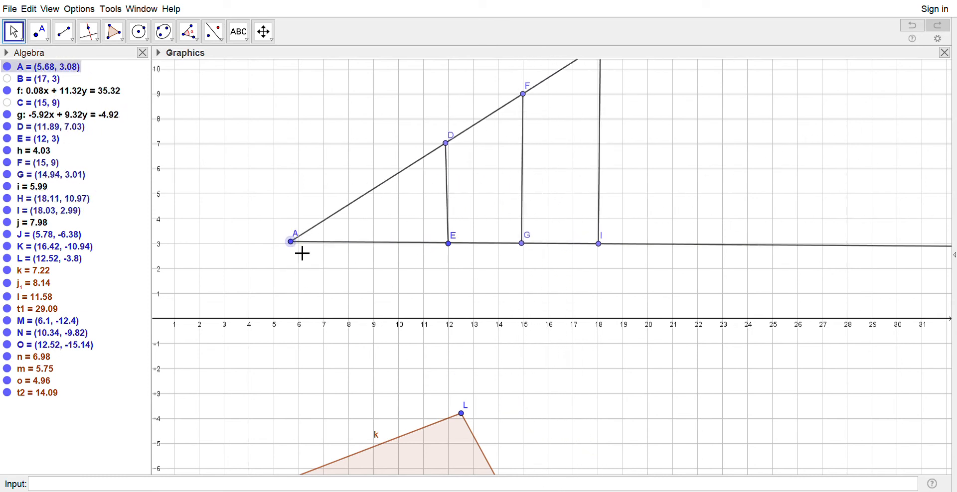
key(Delete)
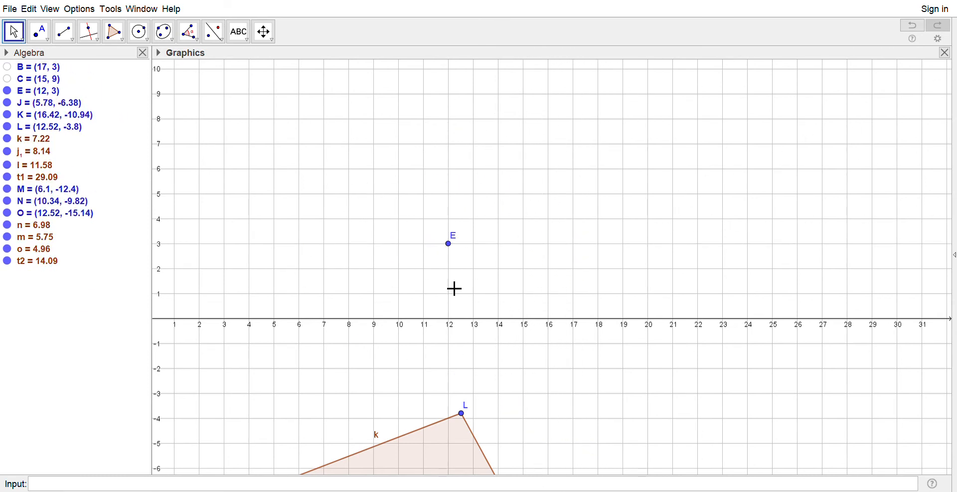
click(454, 248)
key(Delete)
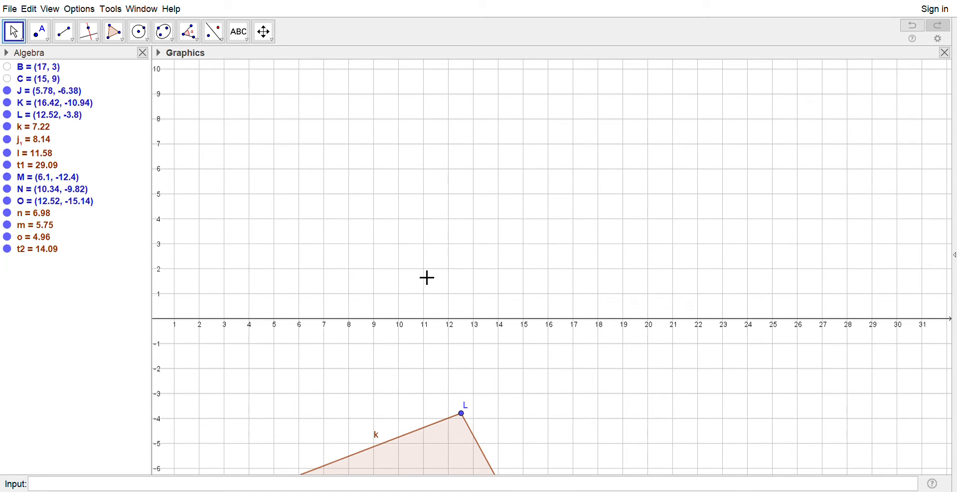
Draw two rays from the origin, one through (17, 0) along the x-axis and one through (9, 6)
drag(280, 261, 393, 237)
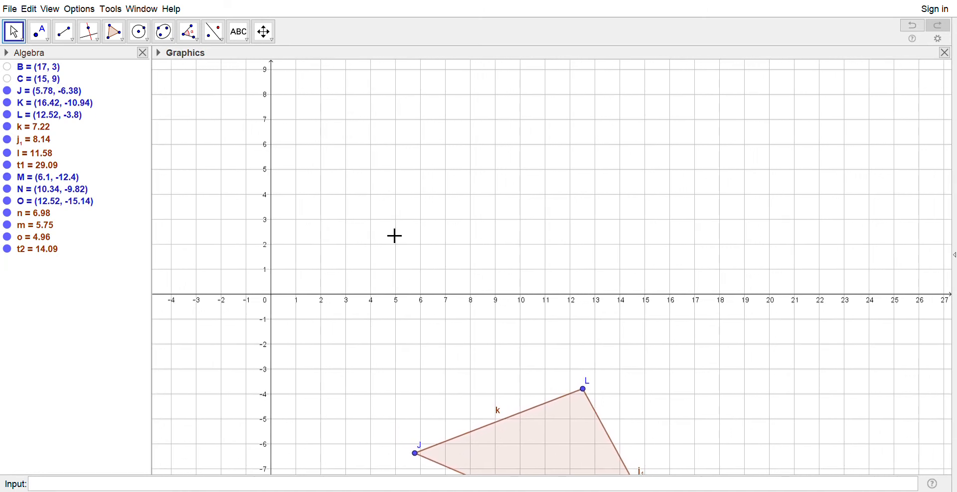
click(67, 40)
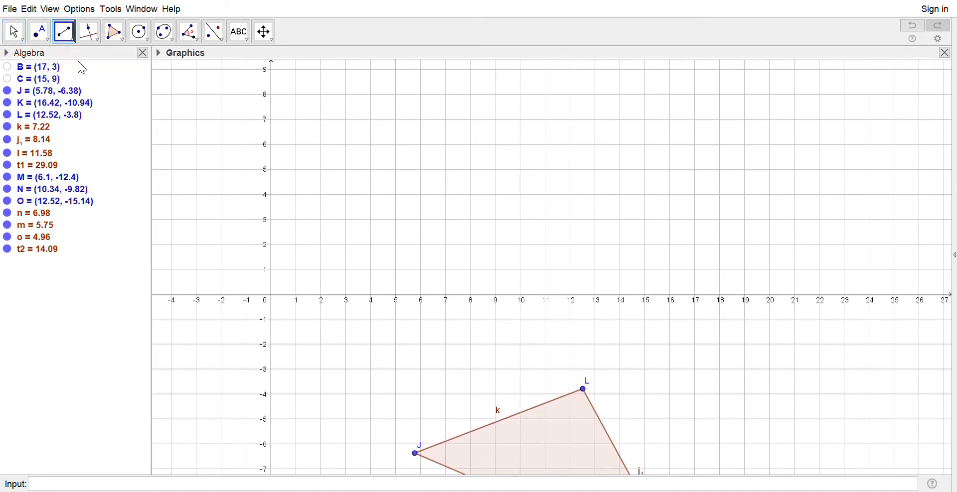
click(271, 295)
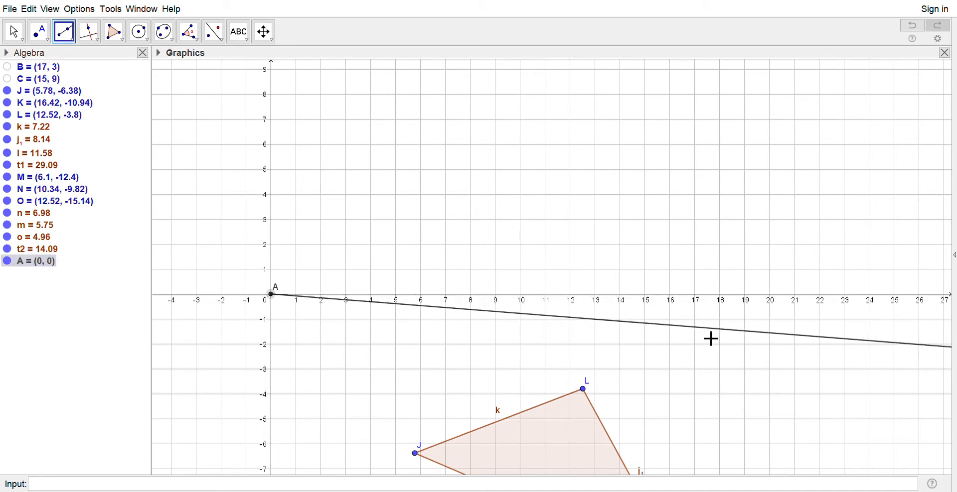
click(705, 306)
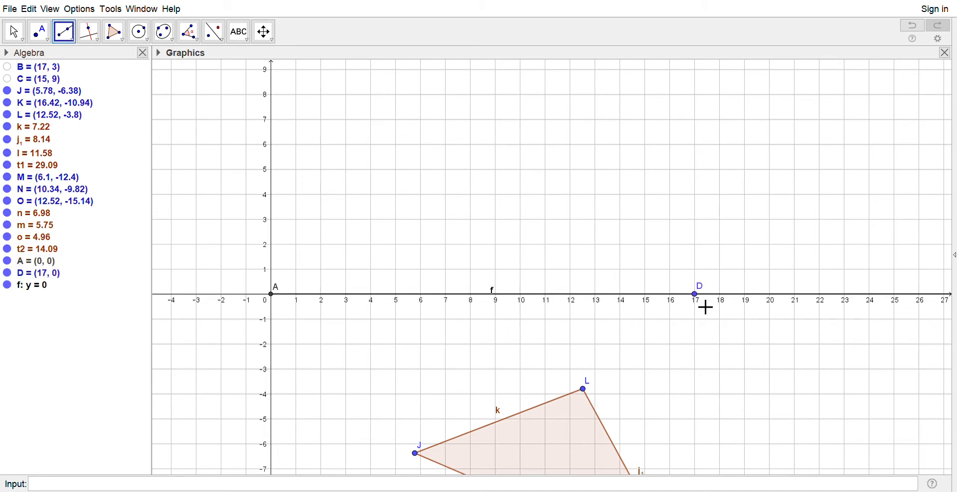
click(272, 295)
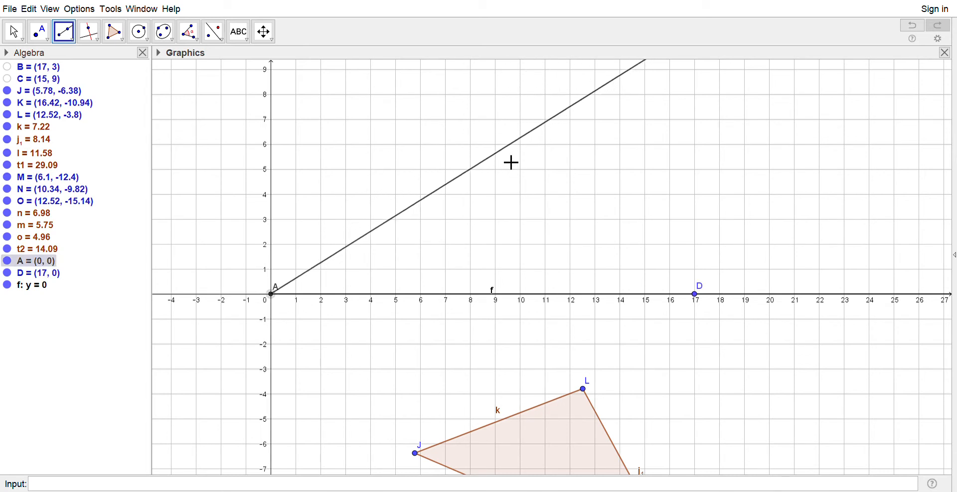
click(496, 145)
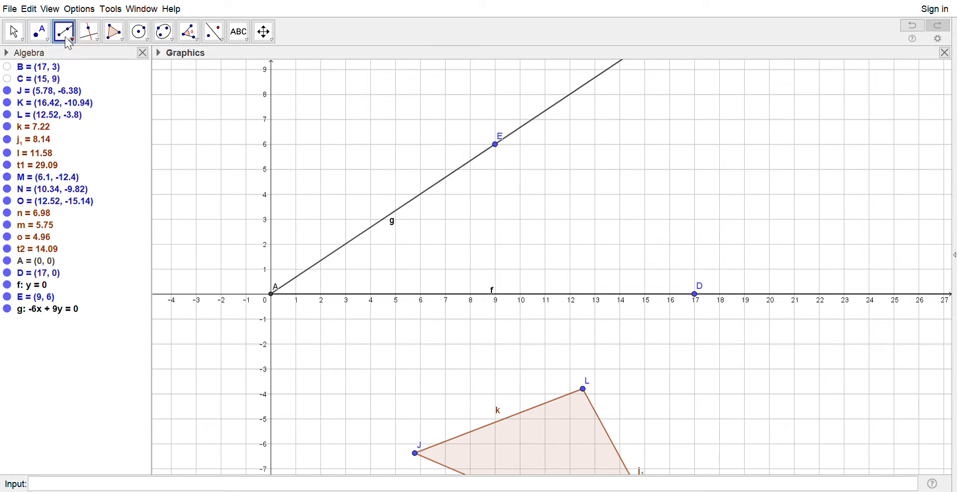
Draw a vertical segment from point E at (9, 6) down to (9, 0) on the horizontal ray
click(498, 145)
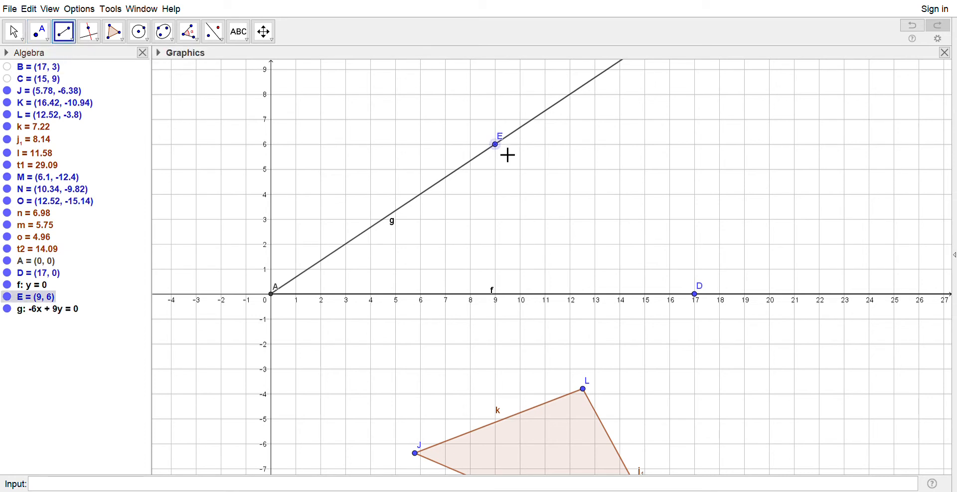
click(501, 298)
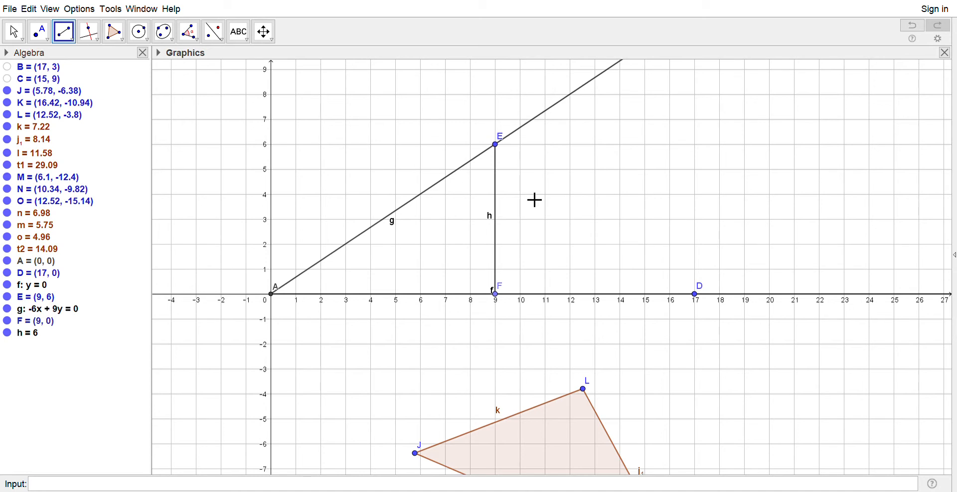
key(Escape)
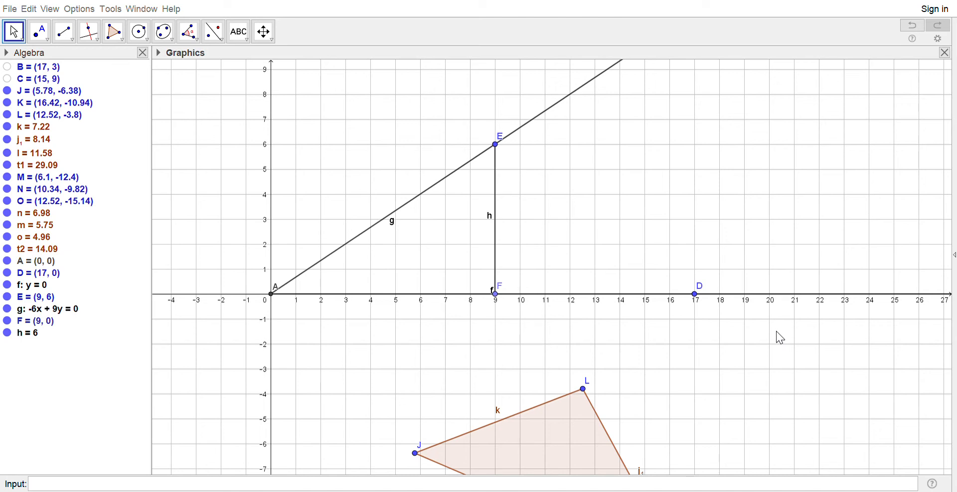
Lower point E vertically to (9, 3), (9, 1), (9, 0.6) and (9, 0), and raise it back to (9, 2)
click(15, 33)
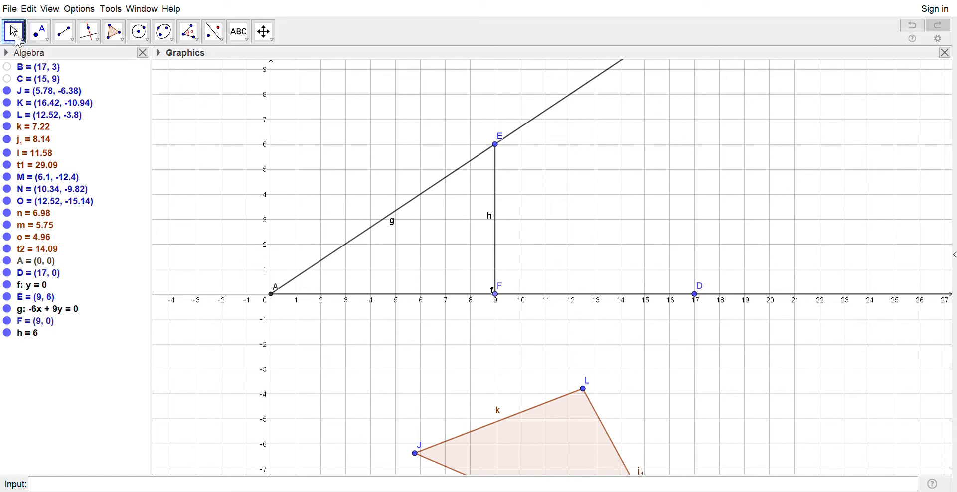
click(500, 298)
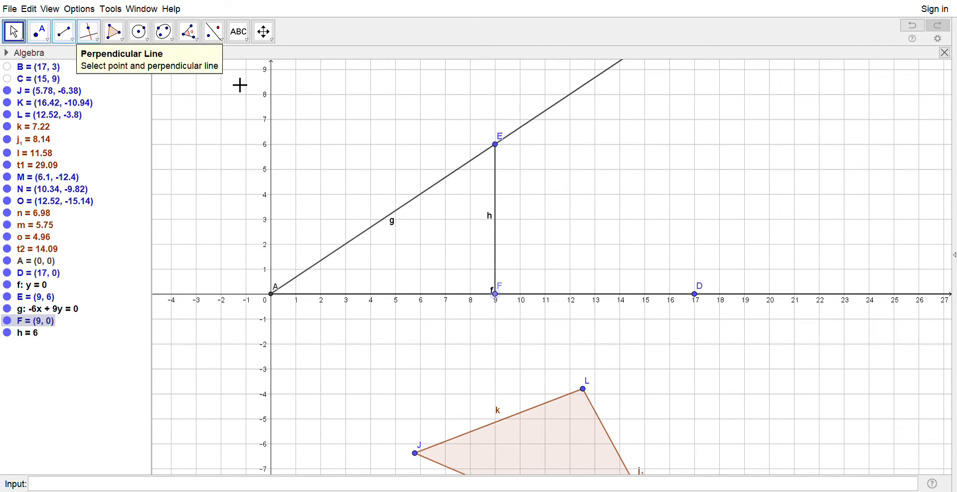
click(500, 147)
drag(500, 146, 502, 222)
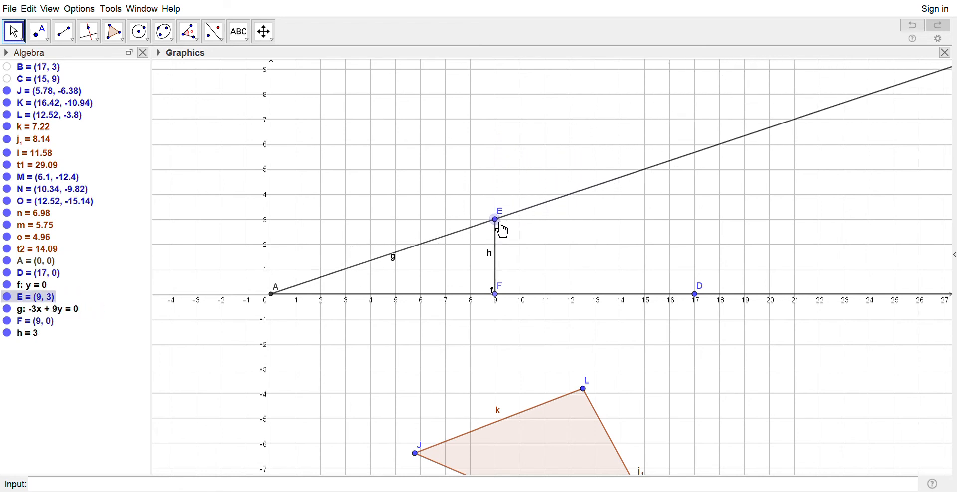
drag(503, 231, 503, 277)
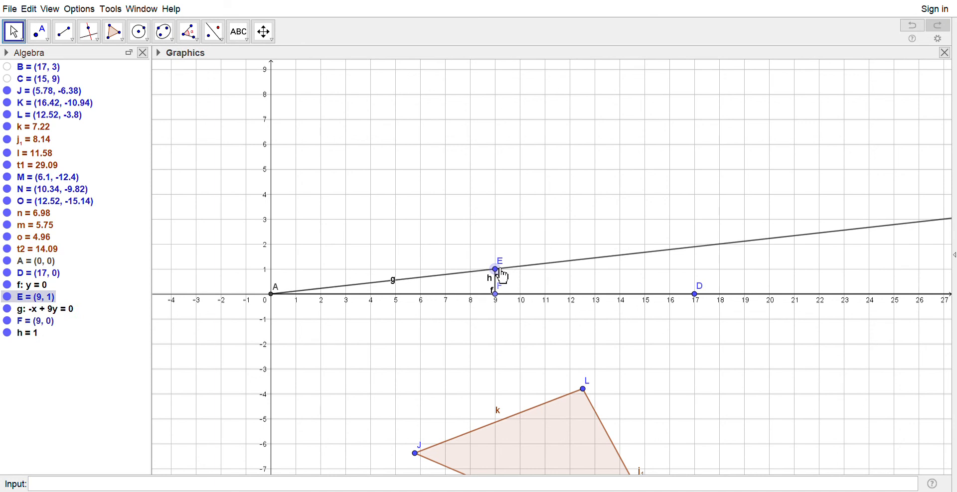
drag(504, 278, 503, 288)
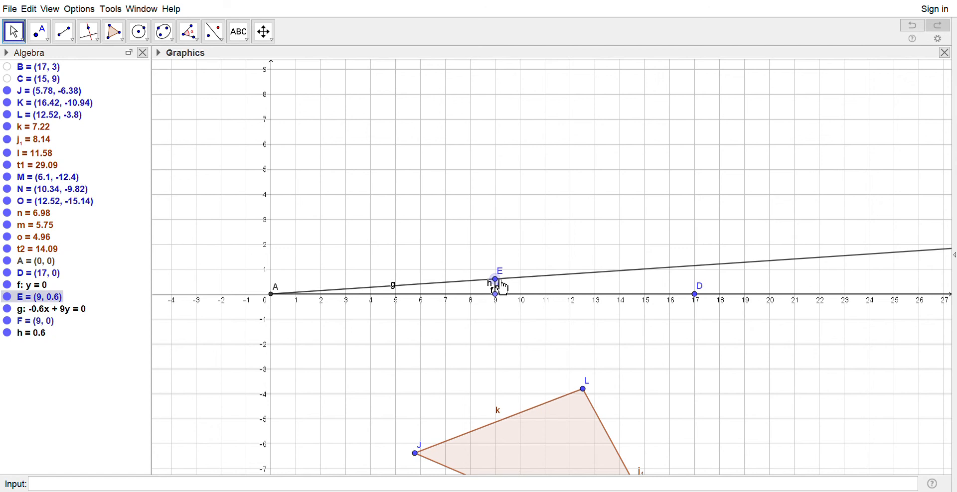
drag(503, 288, 501, 299)
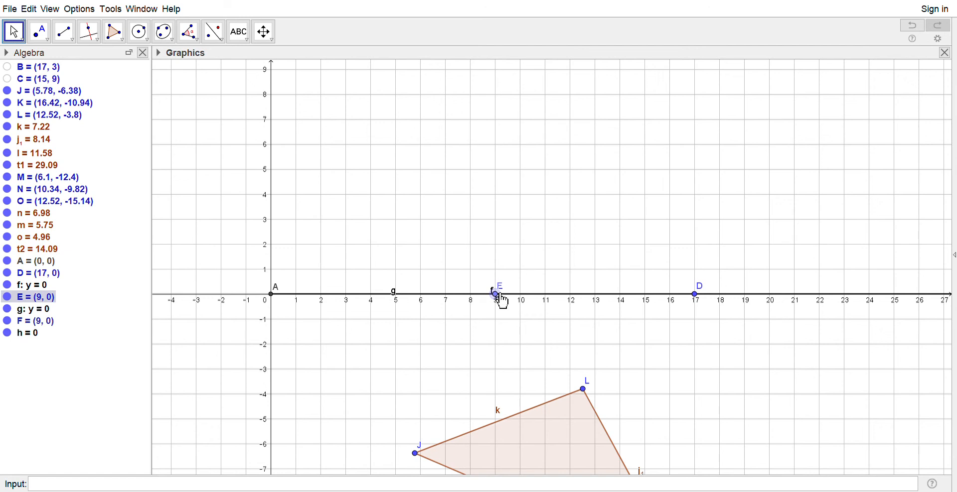
drag(500, 297, 507, 256)
click(809, 252)
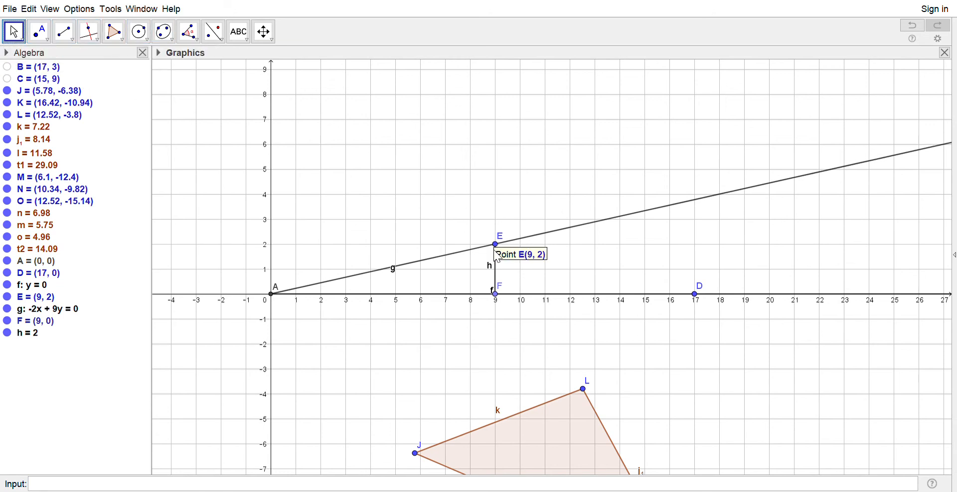
Steepen the angle by moving points E and F to (4, 8) and (4, 0), and on to (1, 8) and (1, 0)
drag(495, 244, 377, 101)
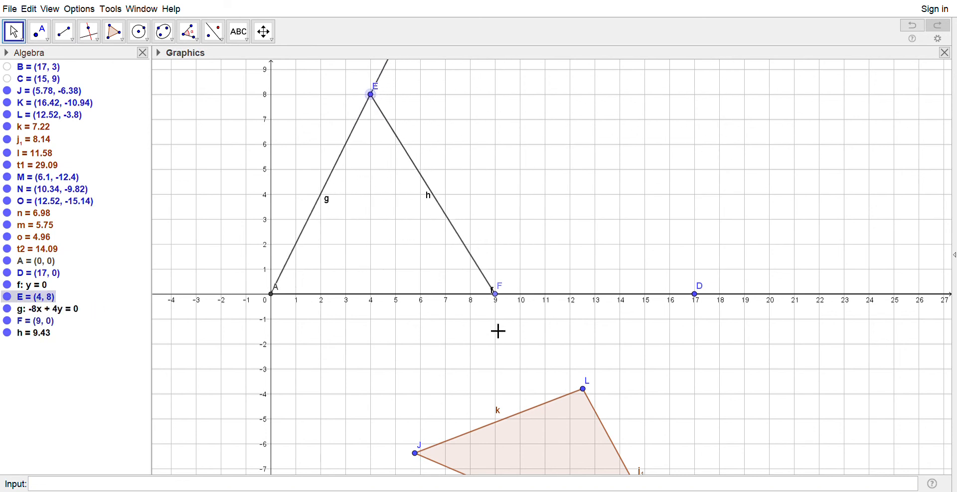
drag(500, 301, 378, 302)
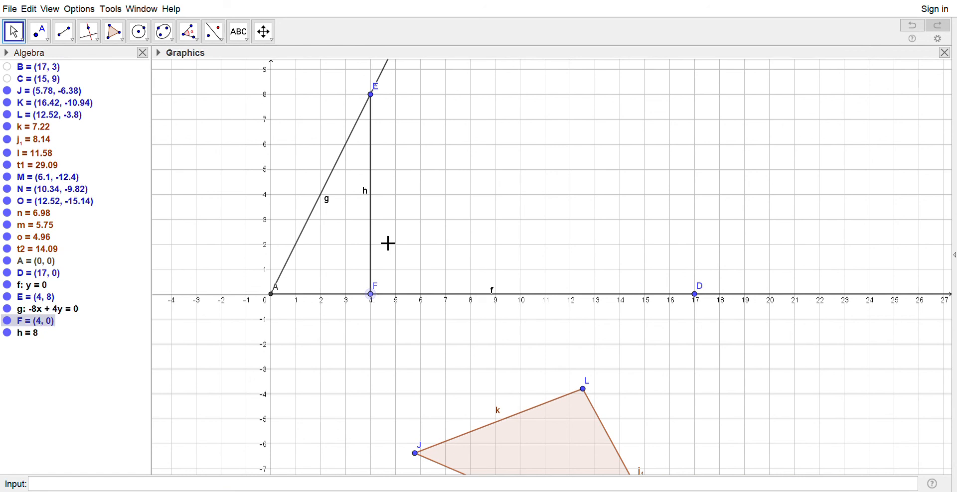
drag(373, 99, 302, 100)
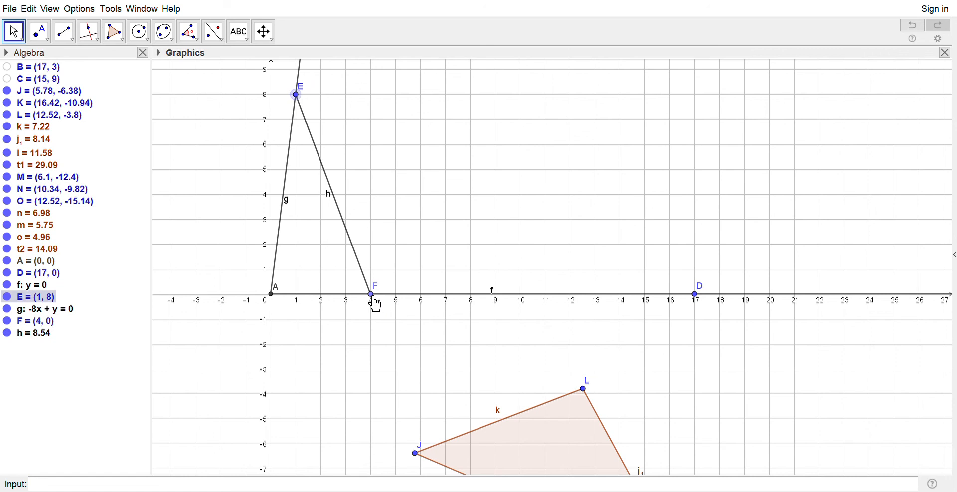
drag(373, 301, 299, 301)
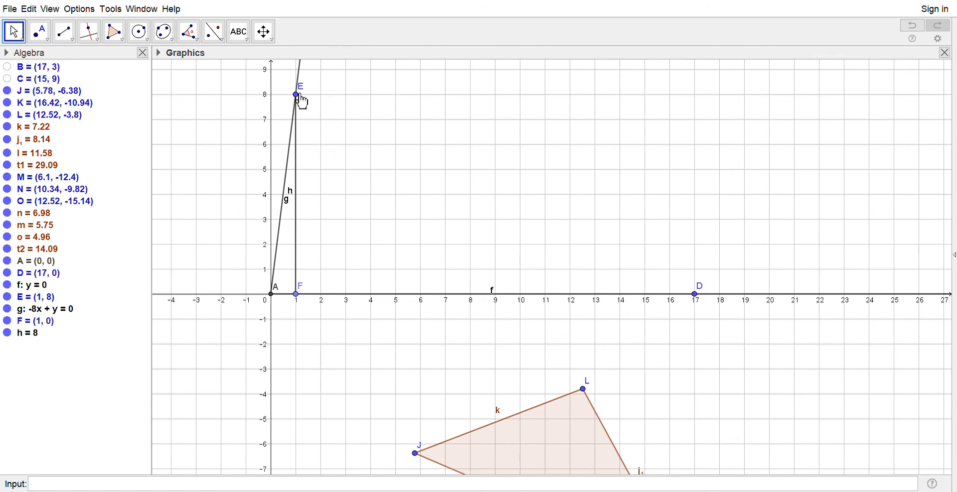
Make the angle 90° by moving point E to (0, 8) and point F to the origin
drag(301, 100, 278, 103)
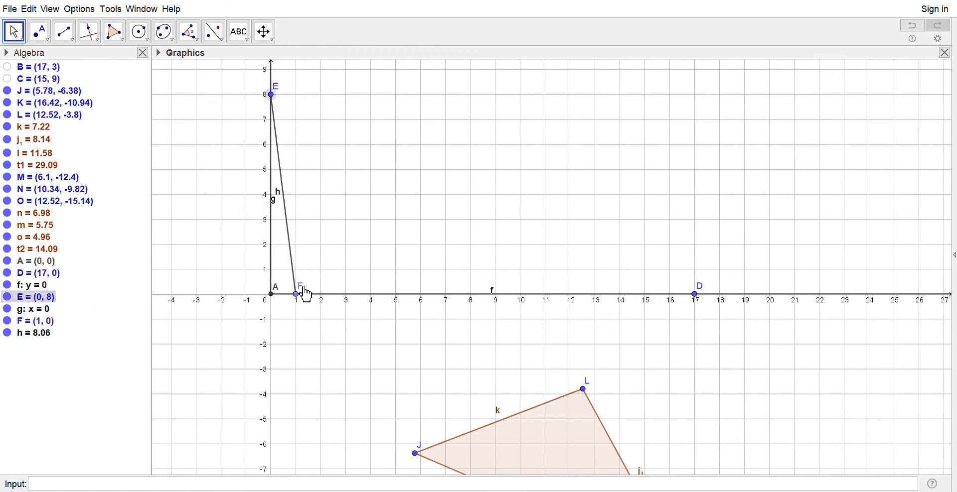
drag(302, 298, 273, 297)
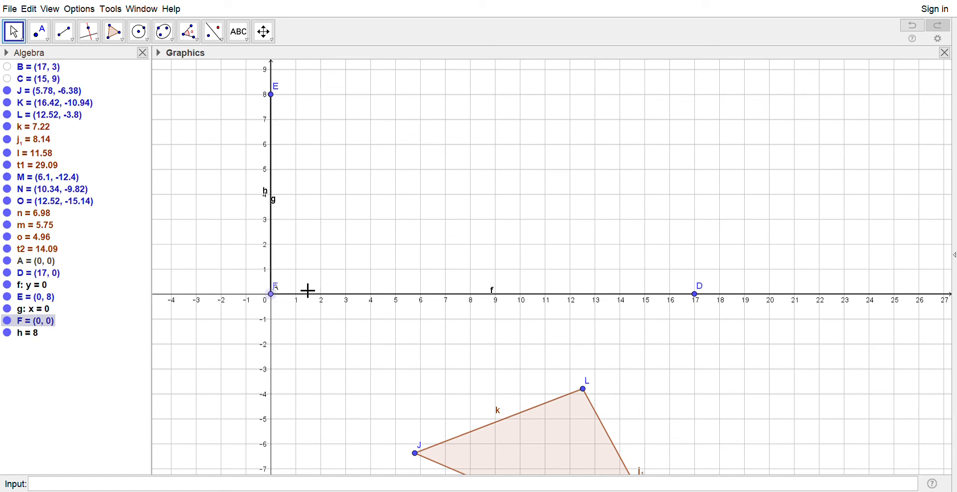
click(753, 231)
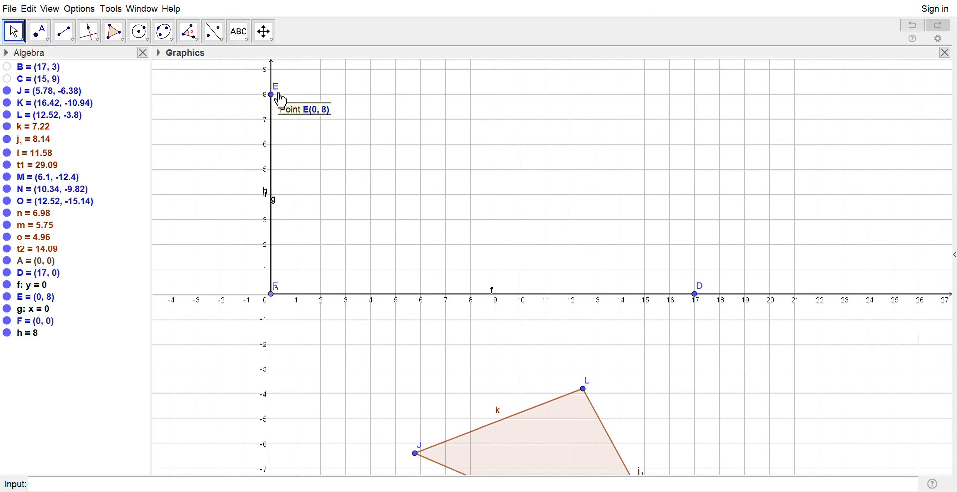
Open the angle past 90° by moving point E to (-4, 8), and draw a segment from E to (9, 0) on the horizontal ray
drag(280, 100, 181, 99)
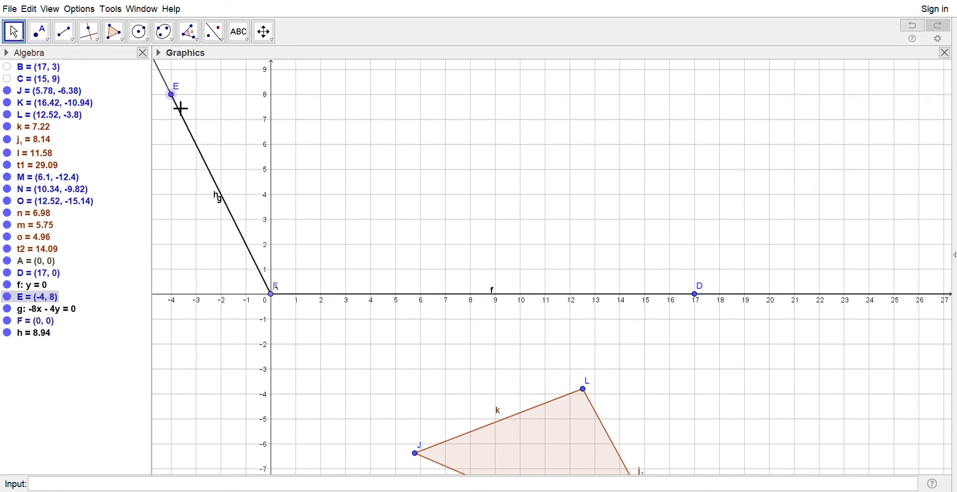
click(64, 31)
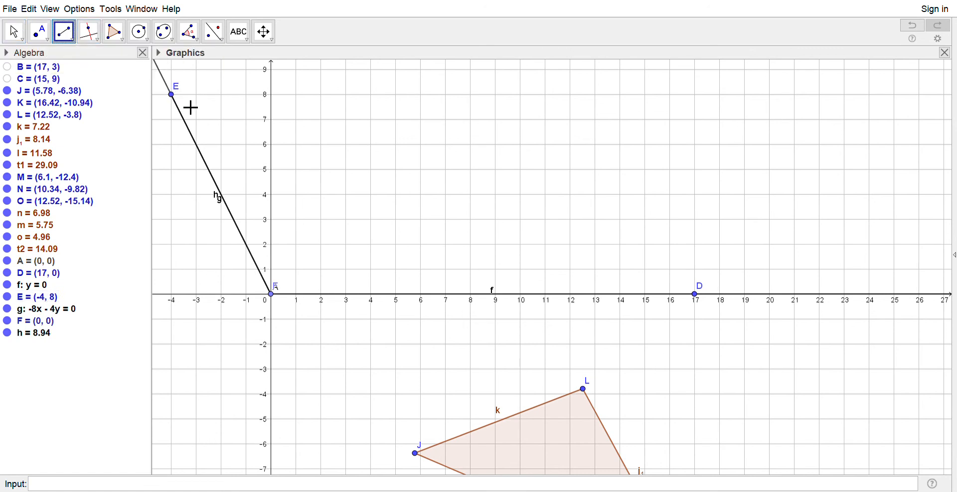
click(172, 95)
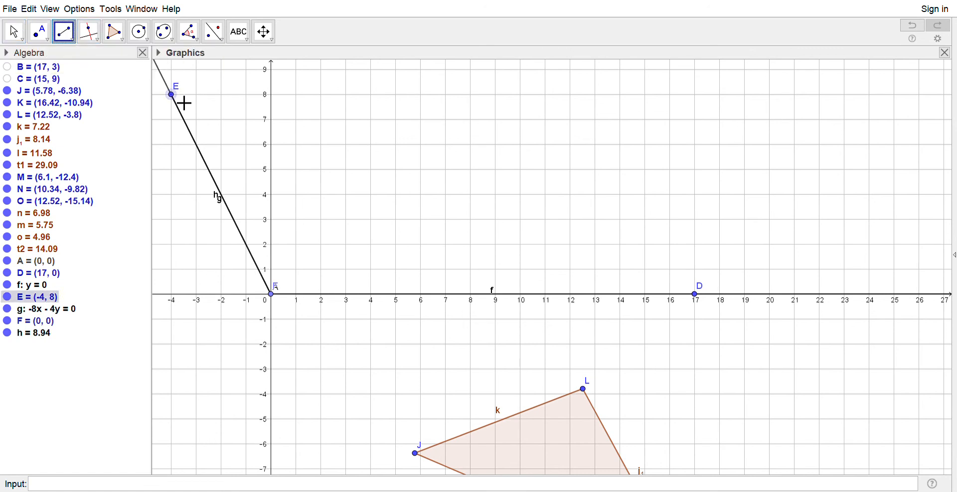
click(501, 297)
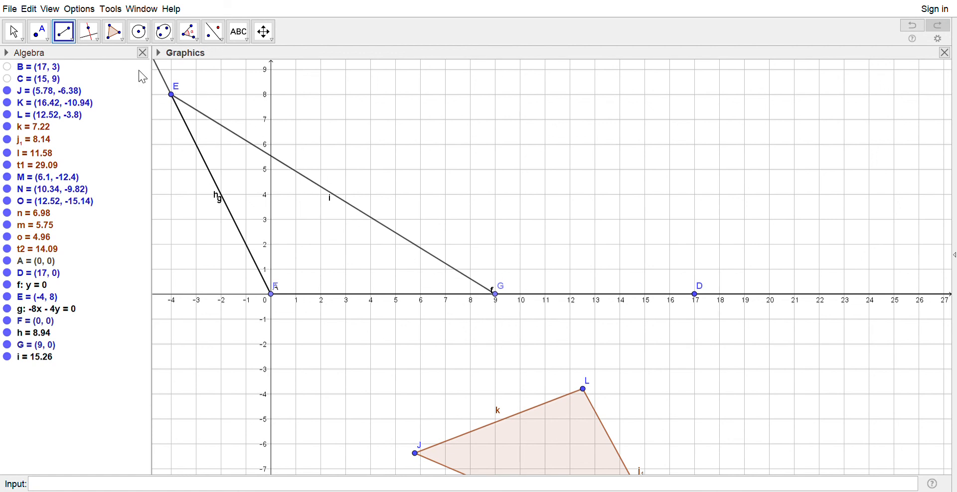
click(171, 95)
click(156, 171)
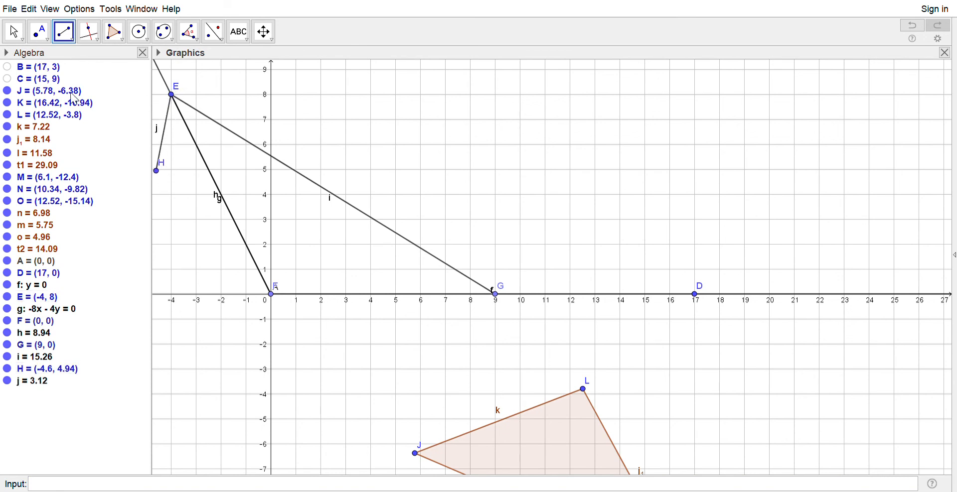
key(ctrl+z)
Swing point E below the x-axis to (-4, -4), and on to (5, -3)
key(Escape)
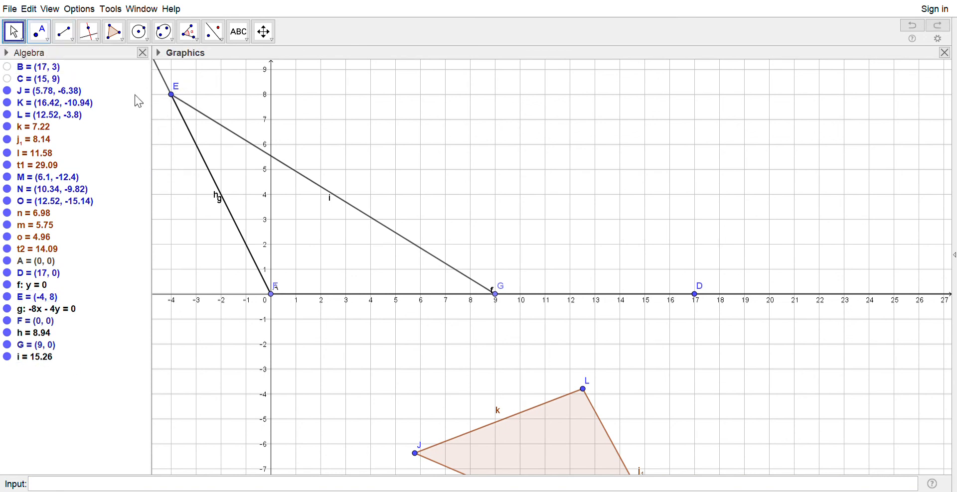
drag(172, 95, 185, 410)
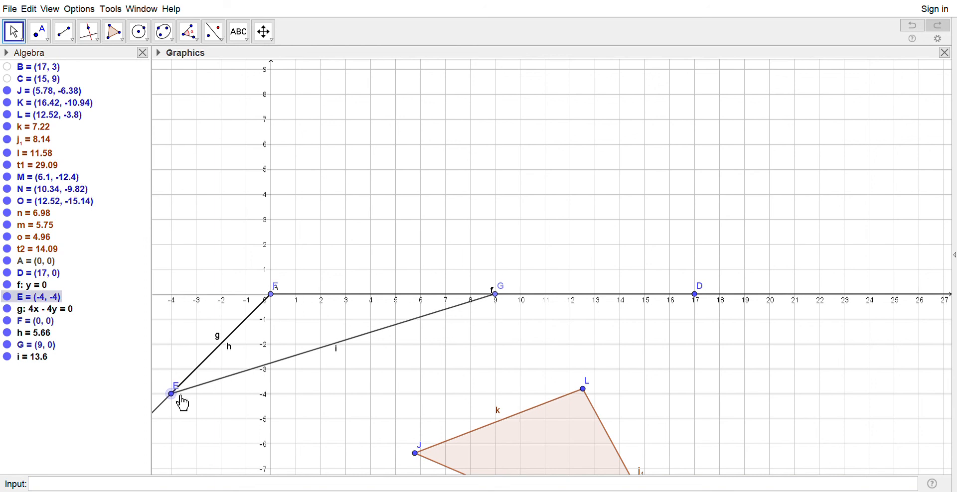
drag(182, 403, 404, 384)
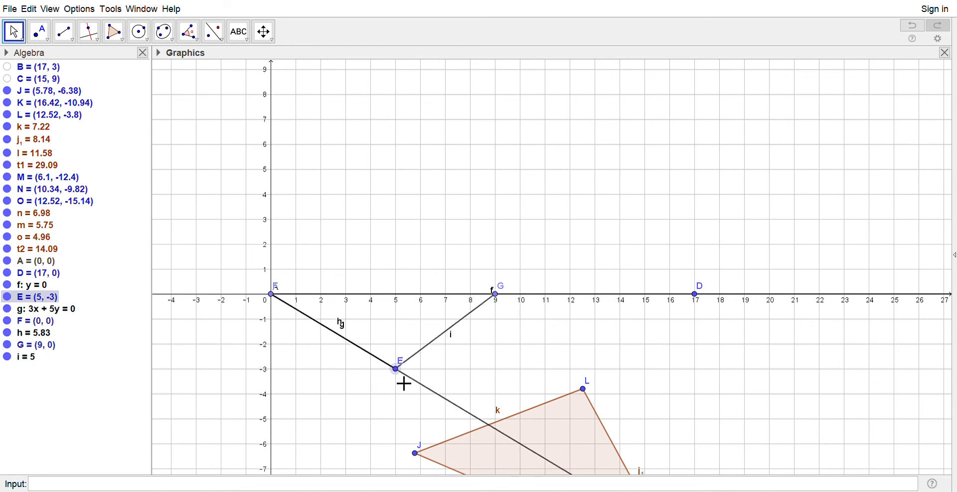